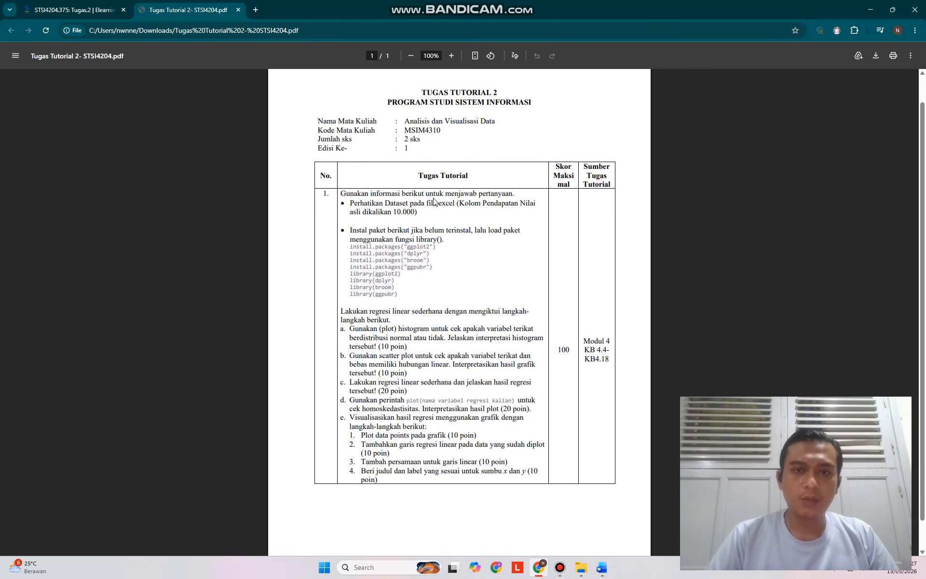
Switch to File Explorer and open the R script "code tugas 2" from the Tugas2AVD folder in RStudio.
scroll(384, 284, "down", 1)
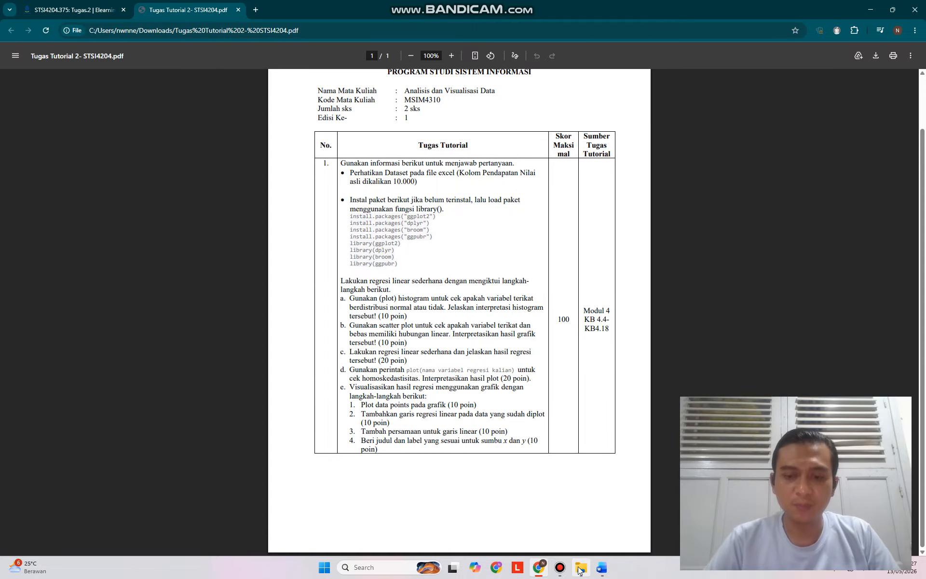
mouse_move(583, 573)
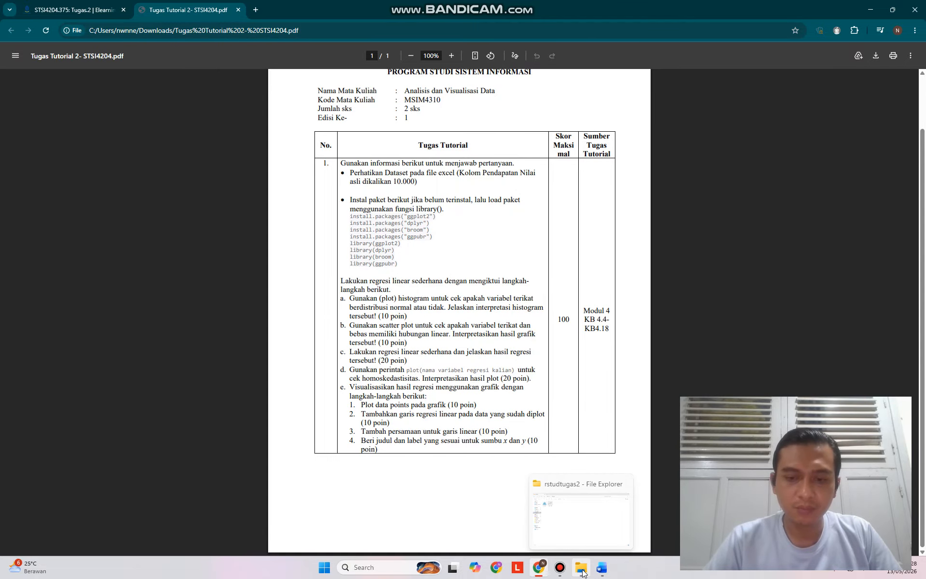
left_click(583, 572)
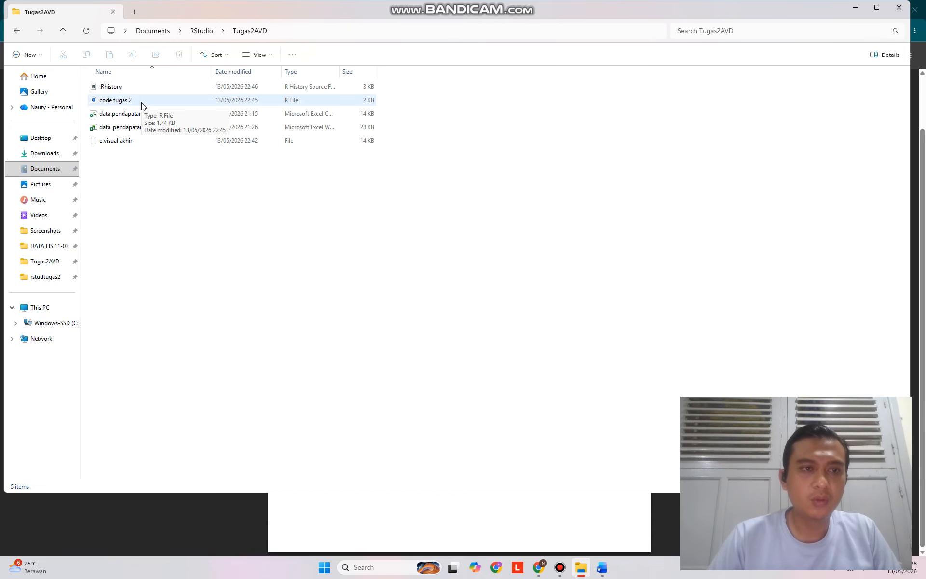
double_click(140, 101)
Run the script's library calls to load ggplot2, dplyr, broom and ggpubr.
left_click_drag(31, 64, 133, 89)
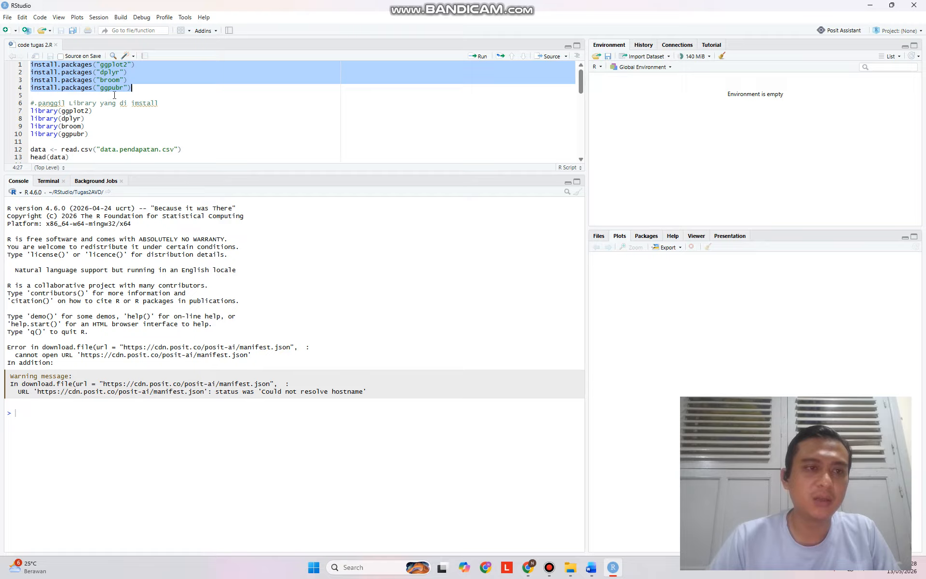
left_click(30, 103)
left_click_drag(30, 102, 89, 134)
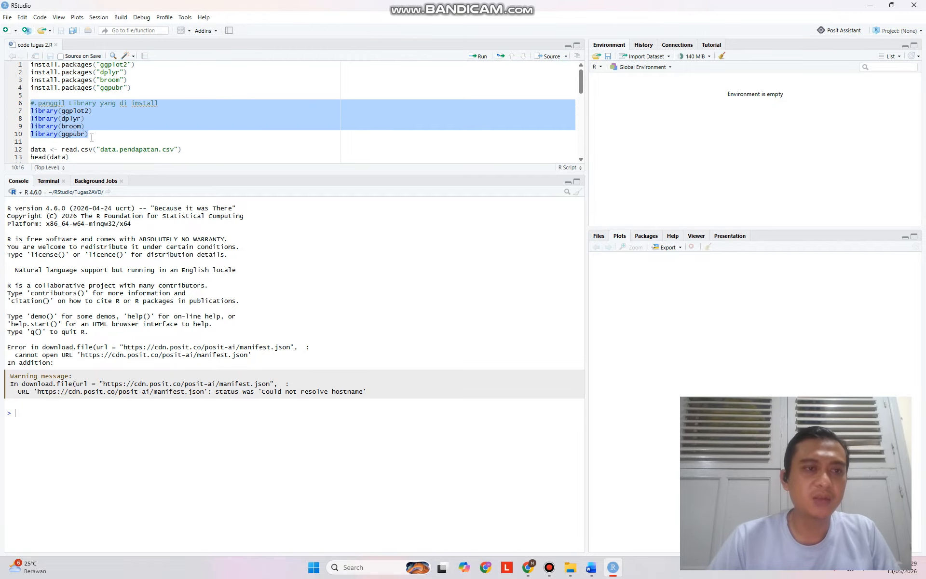
key("ctrl+Return")
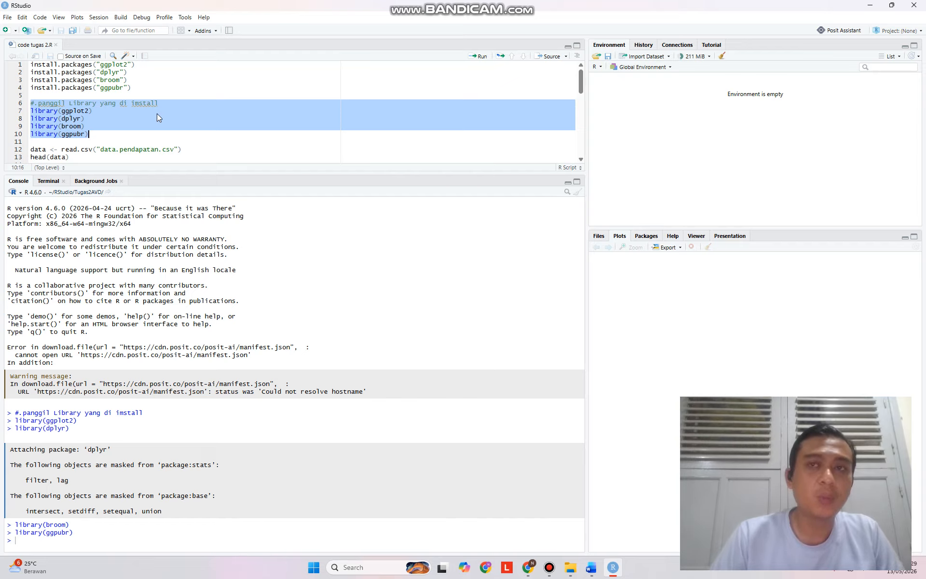
Run the lines that read data.pendapatan.csv into data and preview its first rows with head(data).
scroll(140, 115, "down", 1)
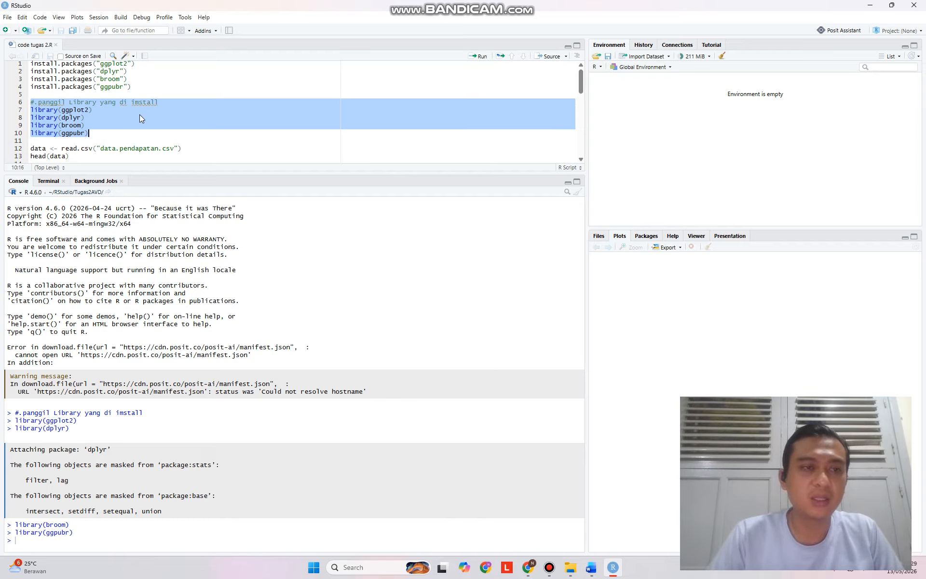
scroll(141, 118, "down", 3)
left_click_drag(31, 91, 188, 91)
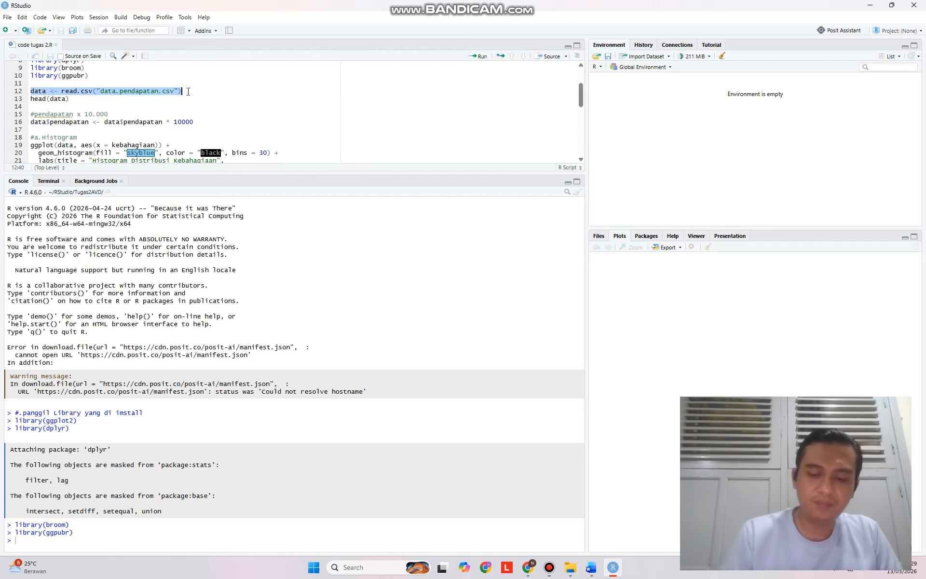
key("ctrl+Return")
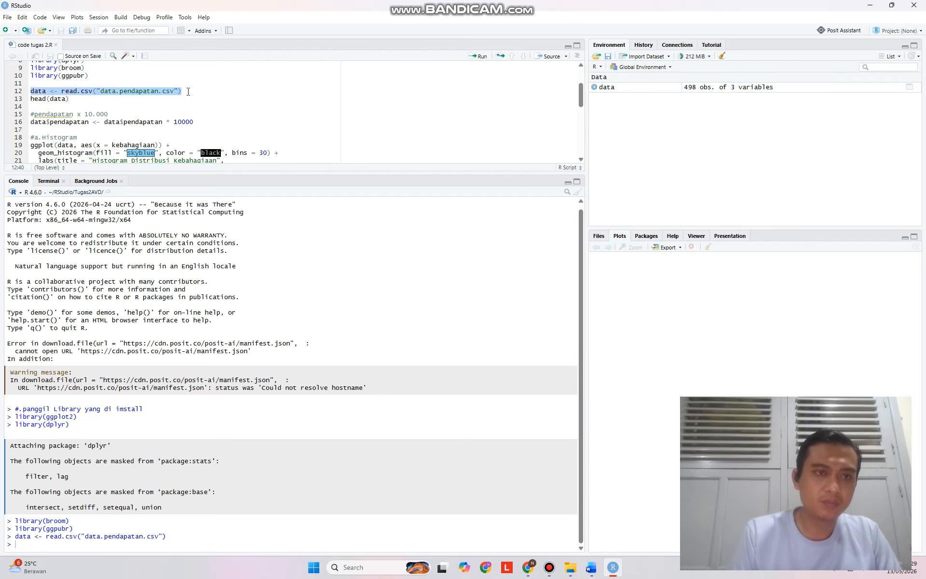
left_click_drag(31, 99, 69, 99)
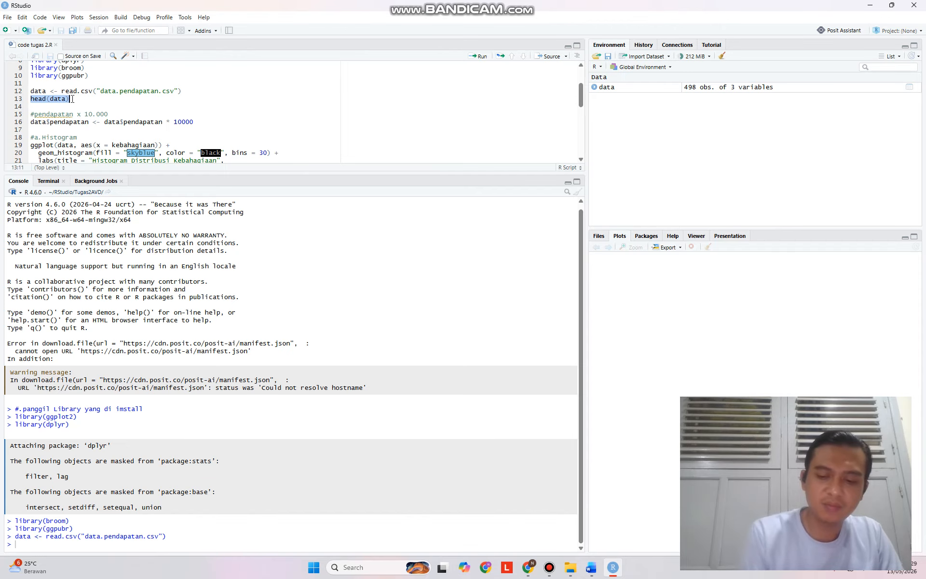
key("ctrl+Return")
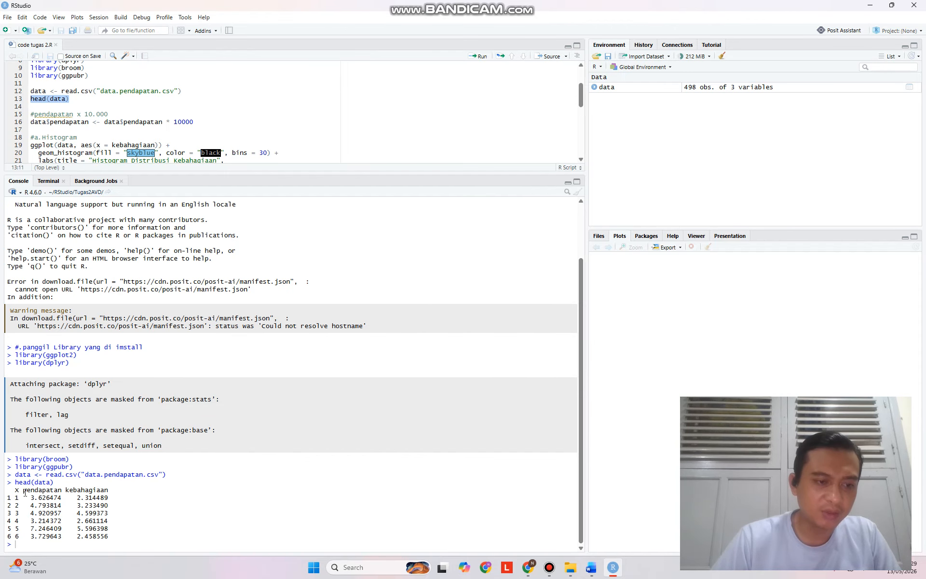
Run the line multiplying data$pendapatan by 10000, and preview the first rows again with head(data).
key("ctrl+Return")
left_click_drag(30, 114, 73, 100)
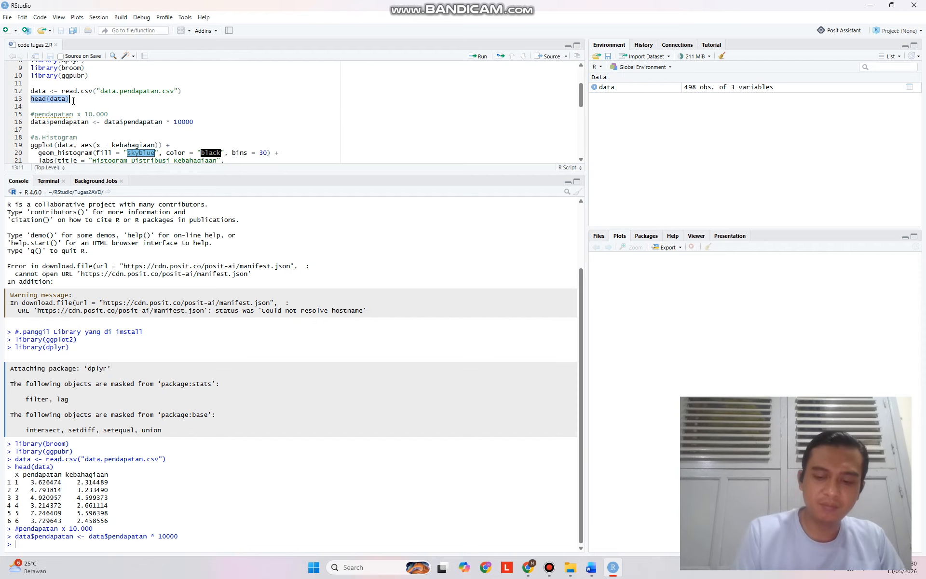
key("ctrl+Return")
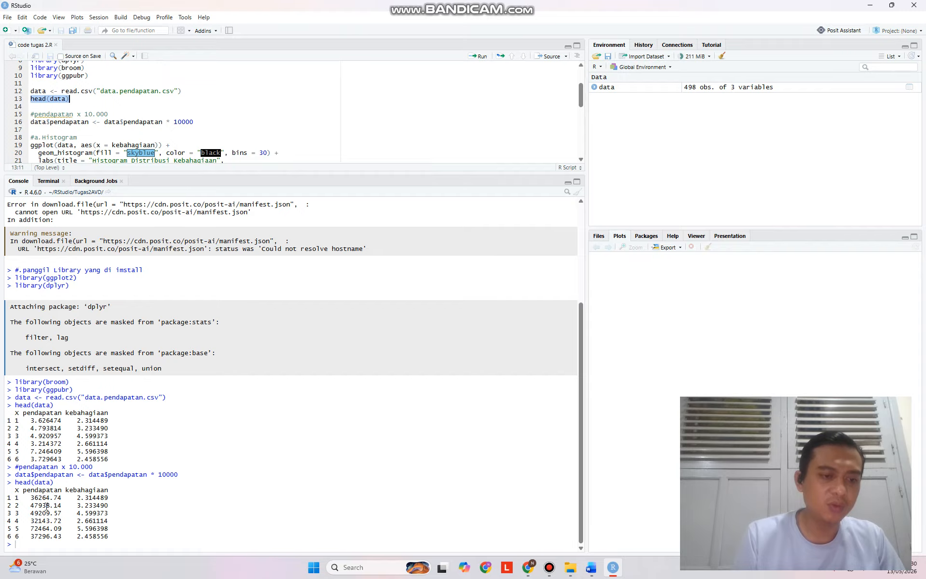
Run the "#a.Histogram" block to plot the kebahagiaan histogram with skyblue fill, black borders and 30 bins.
scroll(193, 121, "down", 2)
left_click_drag(31, 88, 97, 135)
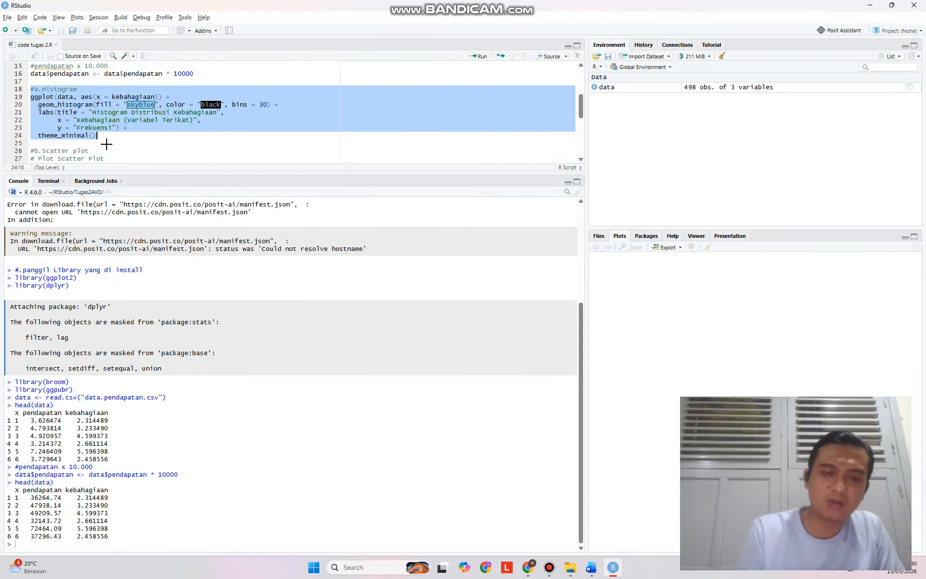
key("ctrl+Return")
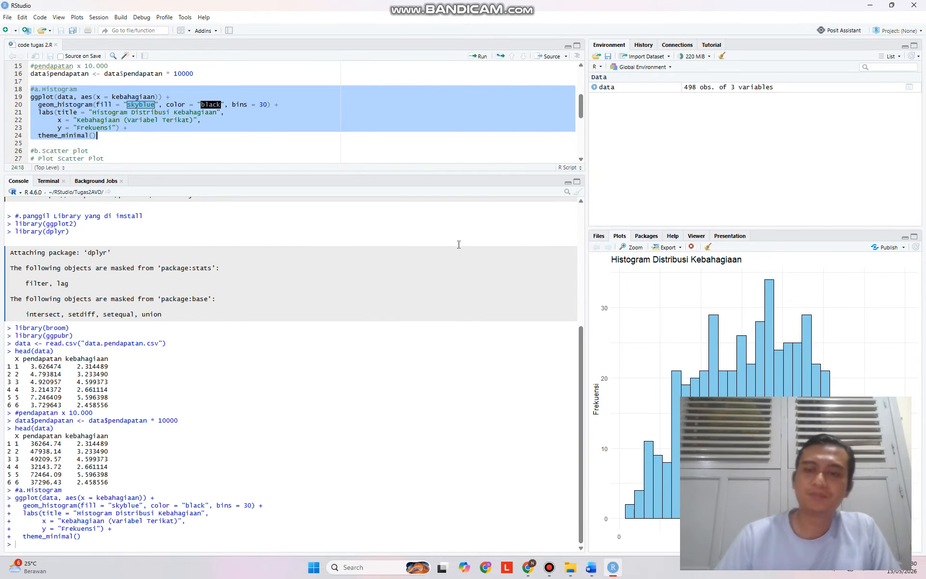
Delete the redundant "# Plot Scatter Plot" comment line under "#b.Scatter plot" in the script.
scroll(193, 116, "down", 3)
left_click(110, 82)
mouse_move(110, 83)
left_mouse_down()
mouse_move(28, 90)
mouse_move(104, 95)
left_mouse_up()
left_click(104, 95)
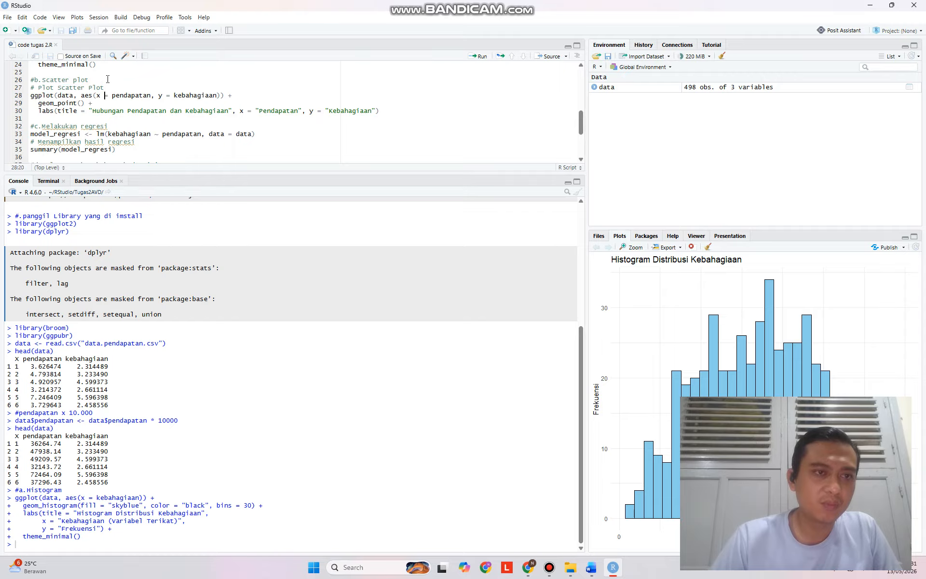
left_click(107, 75)
left_click_drag(104, 87, 31, 87)
key("BackSpace")
key("BackSpace")
Run the "#b.Scatter plot" block to plot kebahagiaan against pendapatan and examine the resulting graph.
left_click_drag(30, 80, 337, 114)
key("ctrl+Return")
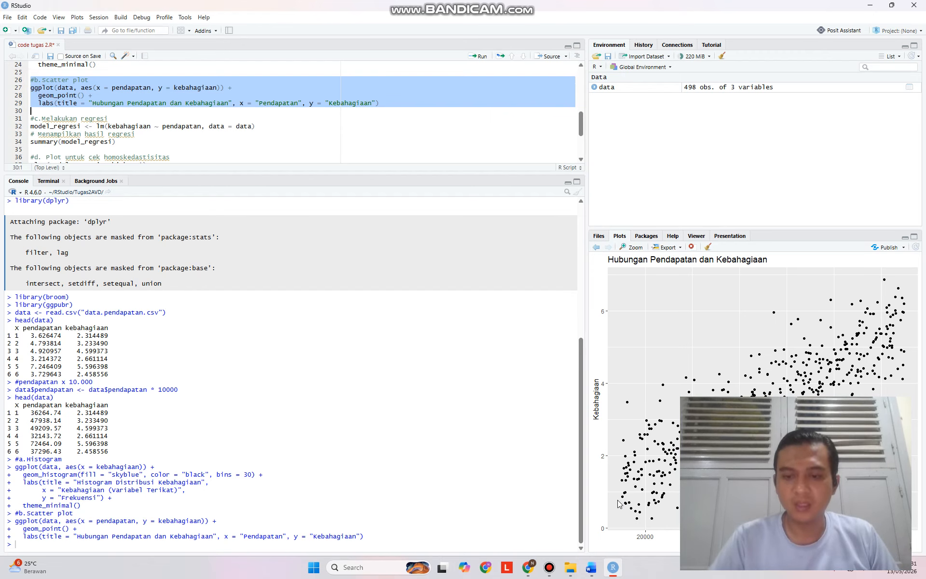
left_click_drag(645, 484, 646, 541)
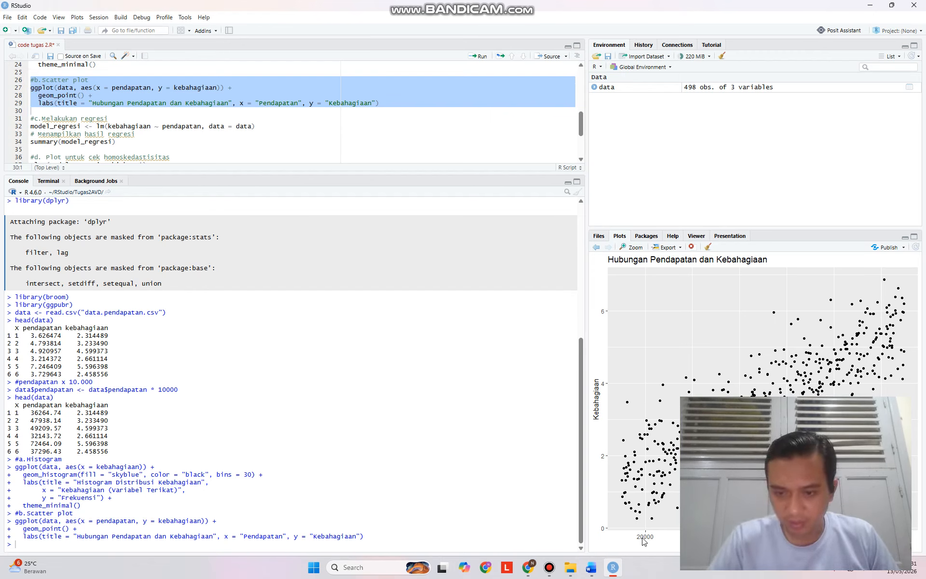